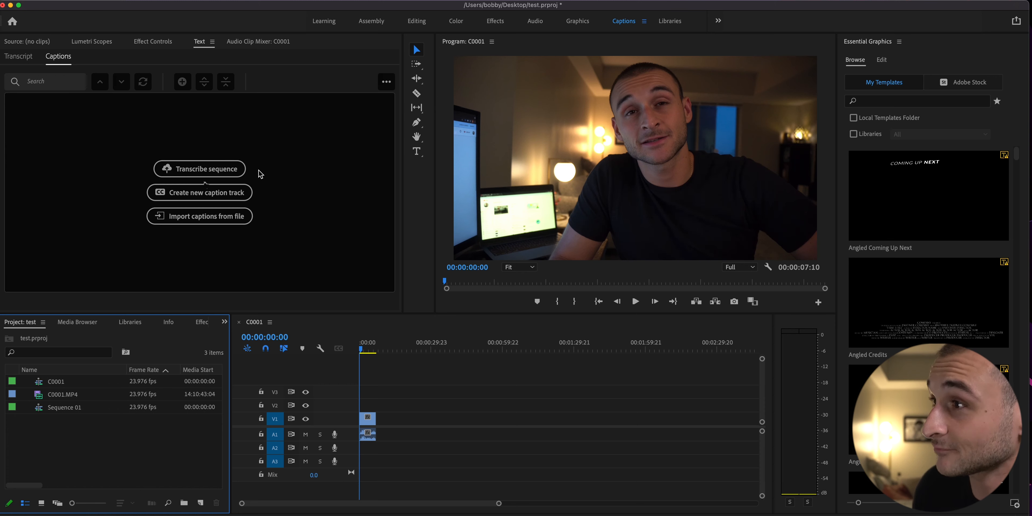
Transcribe sequence C0001 using the Mix audio track and English as the language
left_click(205, 172)
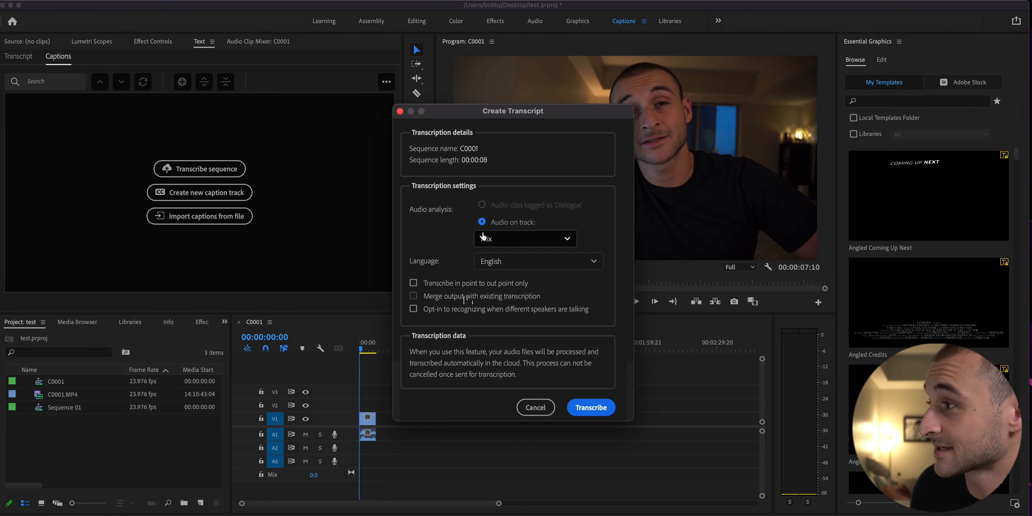
left_click(504, 268)
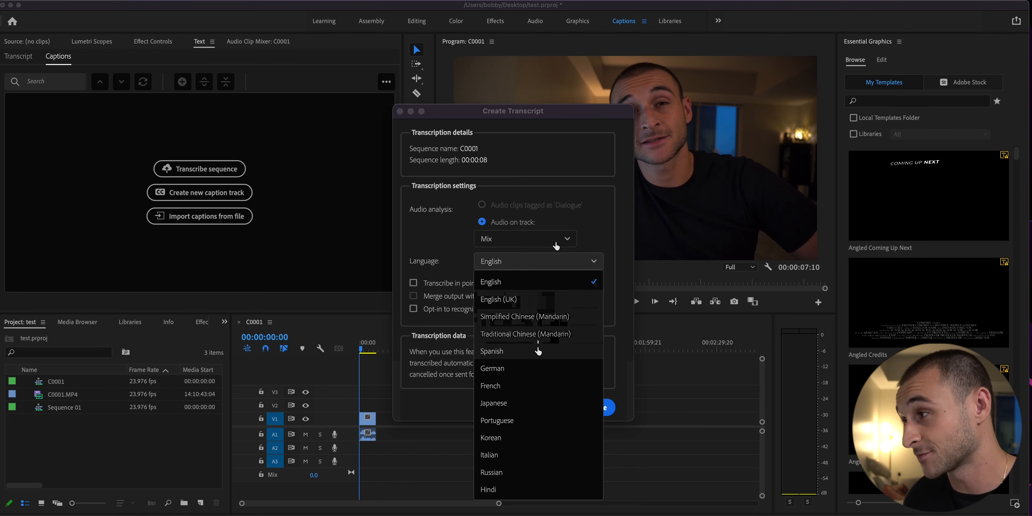
left_click(599, 235)
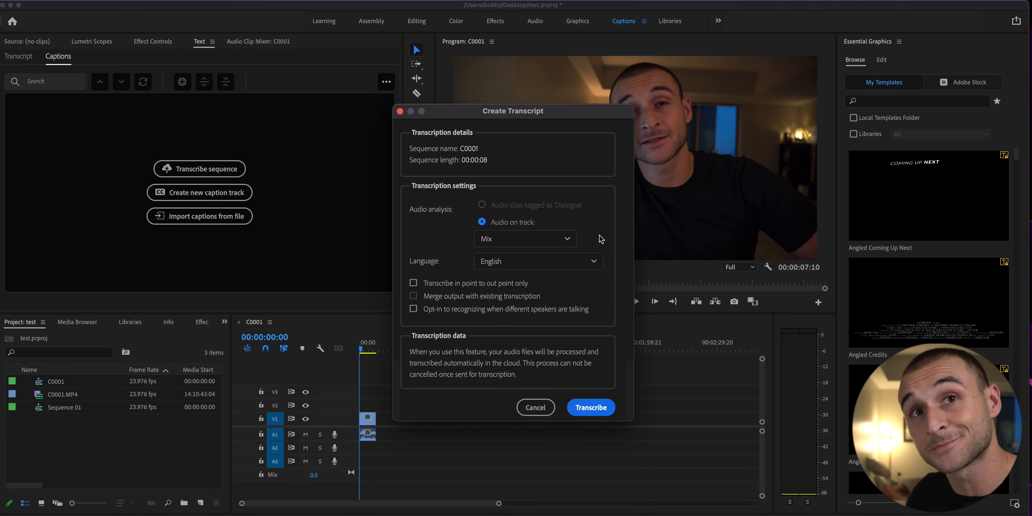
left_click(591, 407)
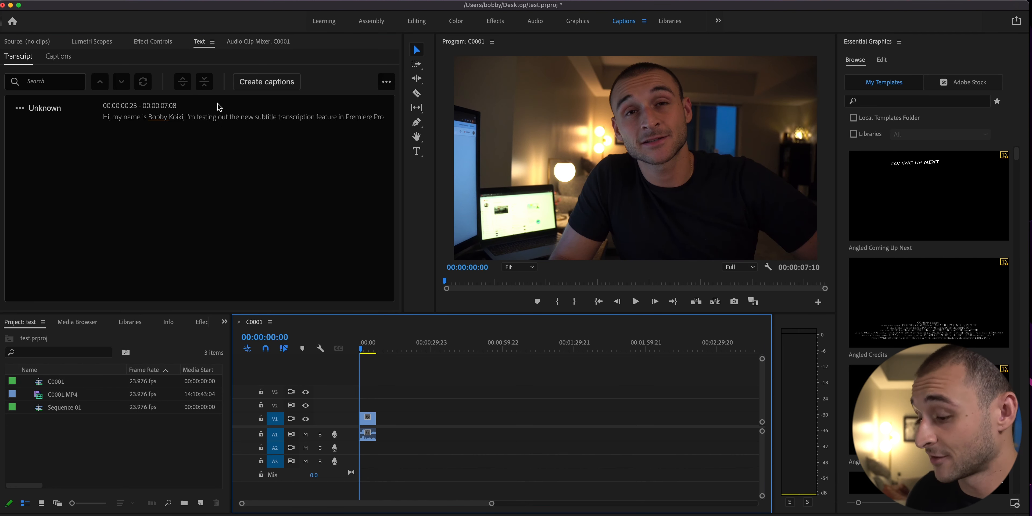
Play the sequence against its transcript and correct the speaker's misspelled surname in the text
key("space")
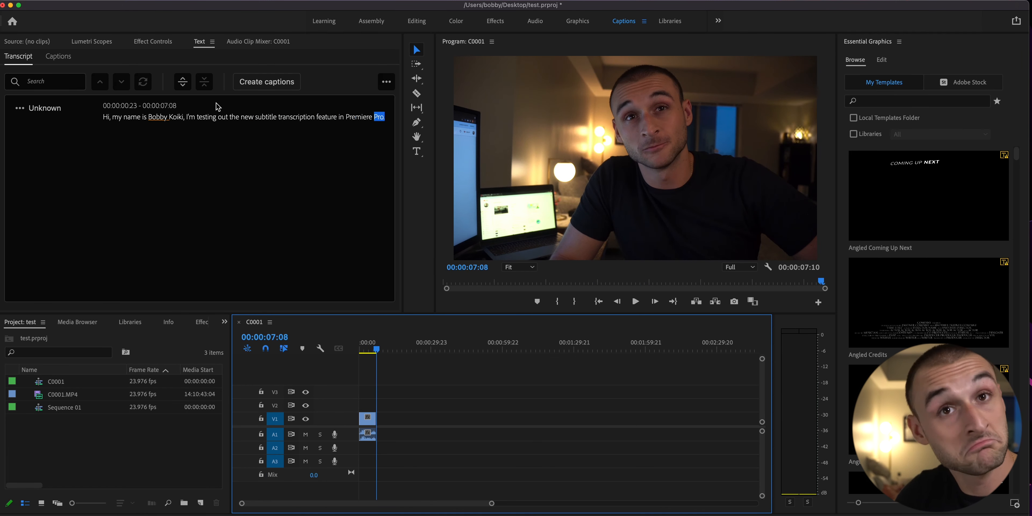
double_click(171, 121)
type("Kawecki")
key("Return")
key("BackSpace")
key("Return")
key("BackSpace")
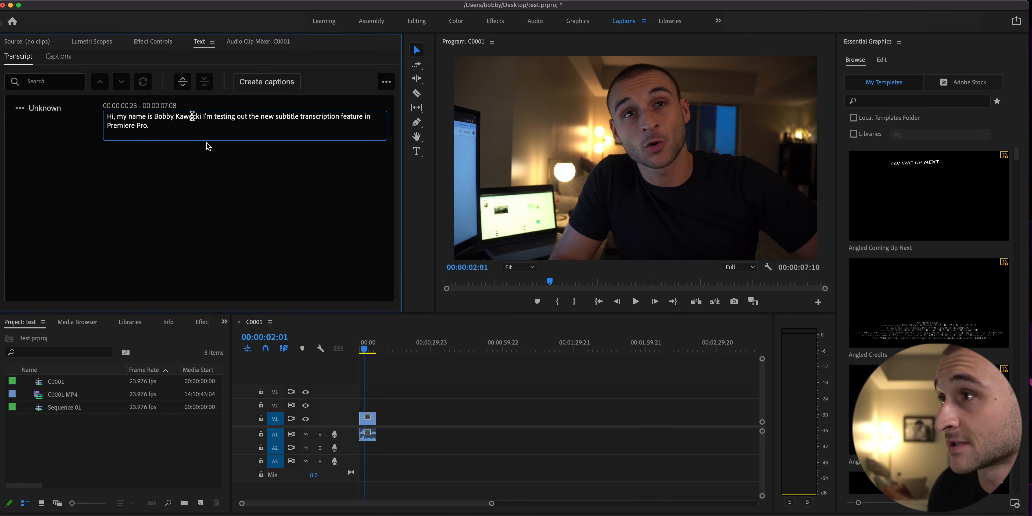
left_click(237, 175)
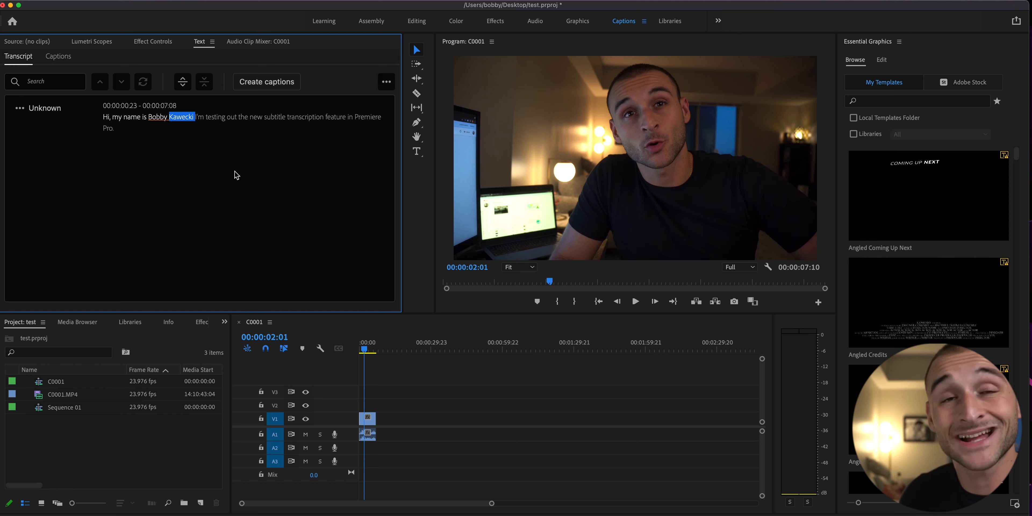
Create captions from the sequence transcript with the Subtitle Default preset, Subtitle format, no style and double lines
left_click(279, 84)
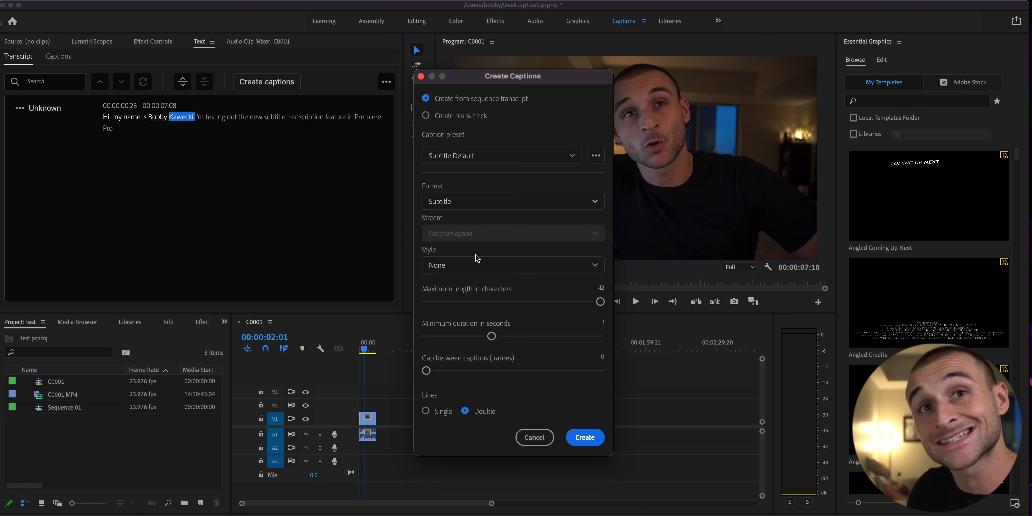
left_click(456, 265)
left_click(457, 266)
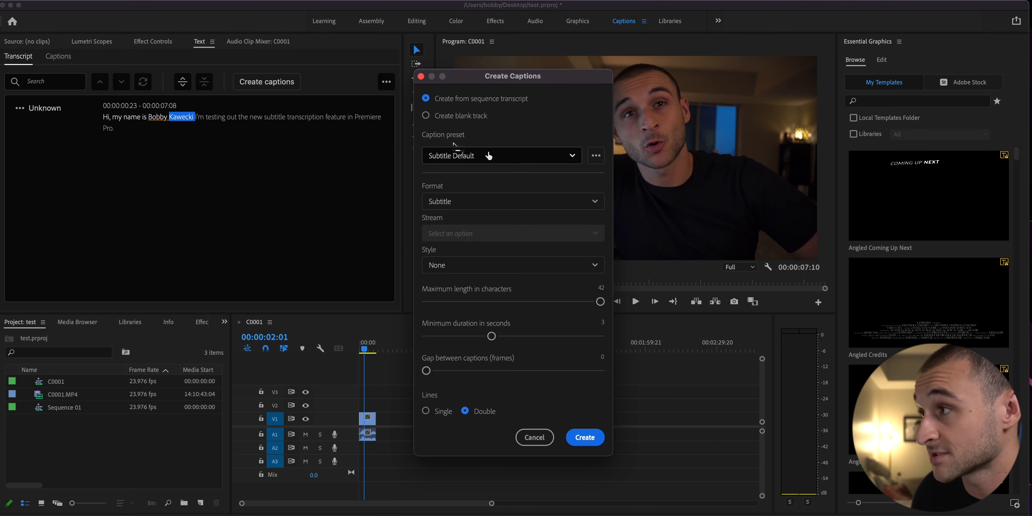
left_click(585, 438)
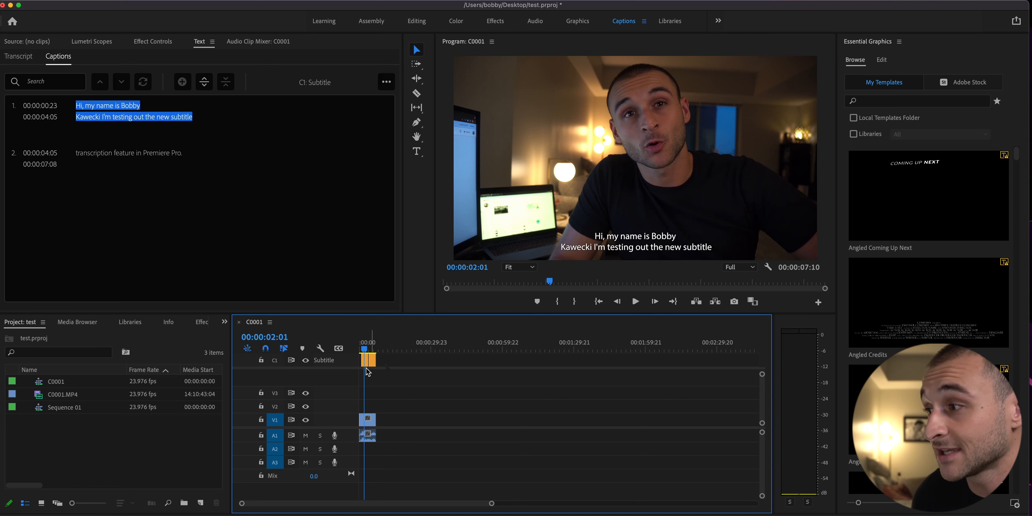
Select both caption clips on the subtitle track and set their font to Bebas Neue
left_click_drag(367, 371, 361, 355)
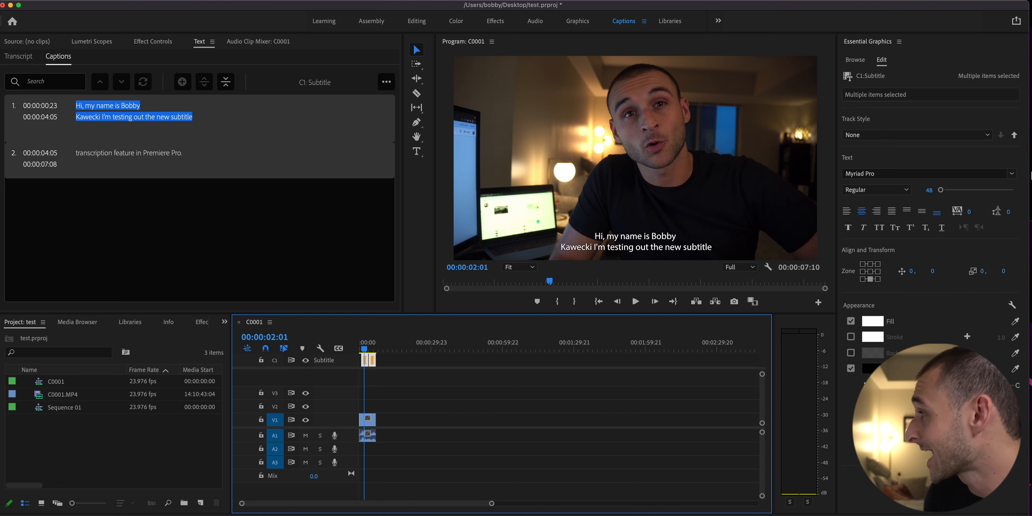
left_click(1012, 175)
scroll(941, 250, "up", 10)
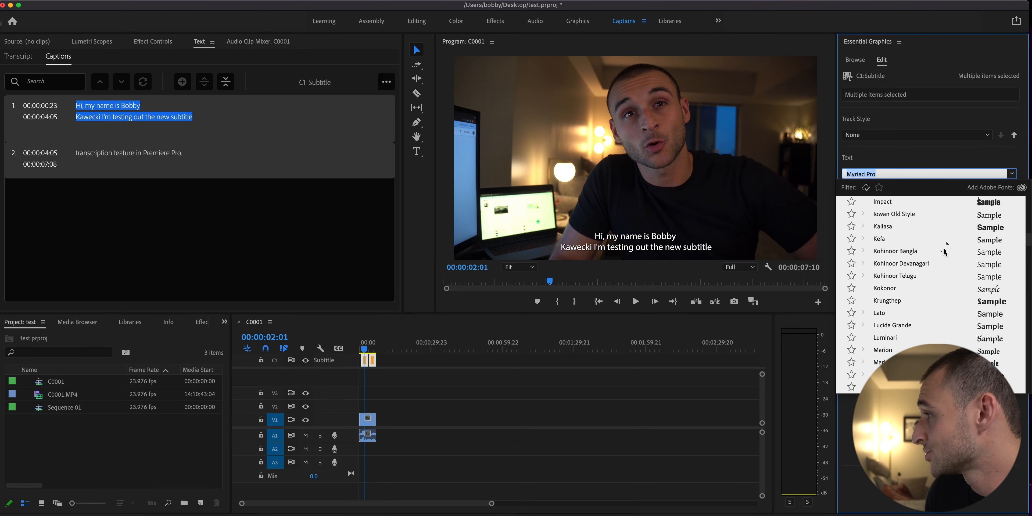
scroll(942, 250, "up", 15)
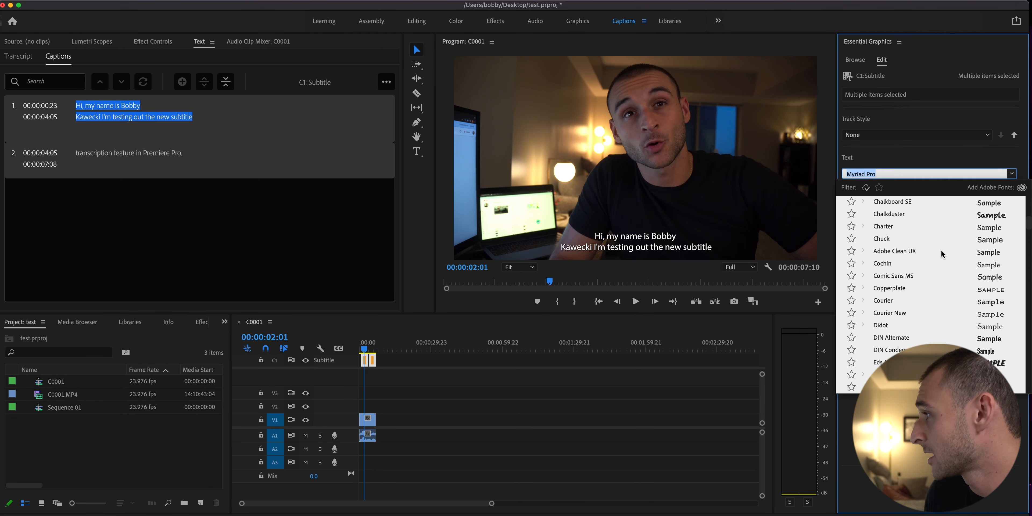
scroll(942, 250, "up", 5)
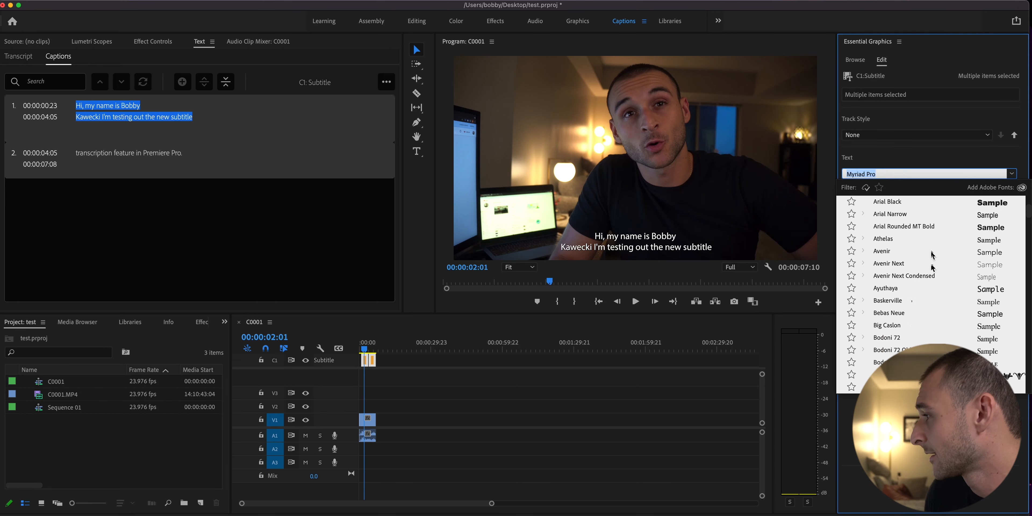
left_click(896, 289)
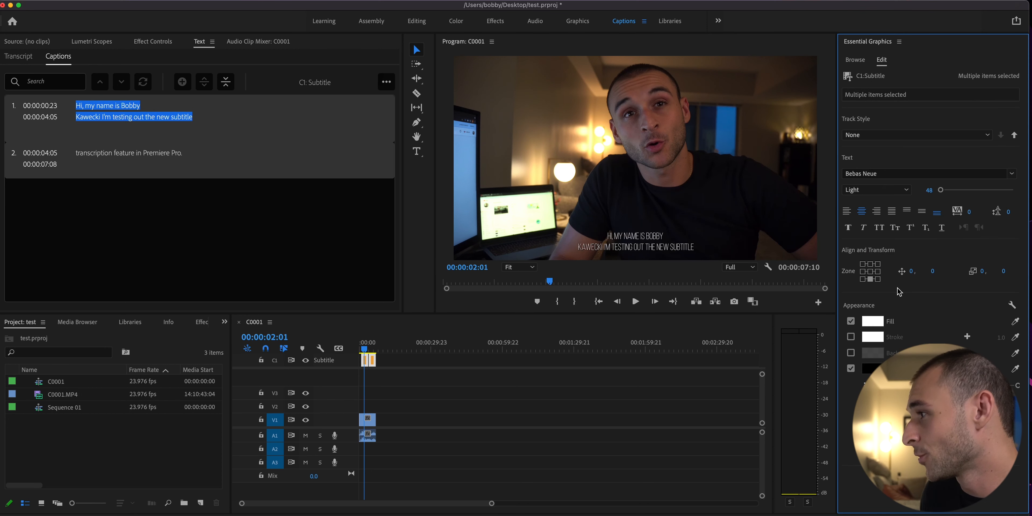
Format the selected captions with faux bold, all caps, the Bold font style and a size of 81
left_click(848, 227)
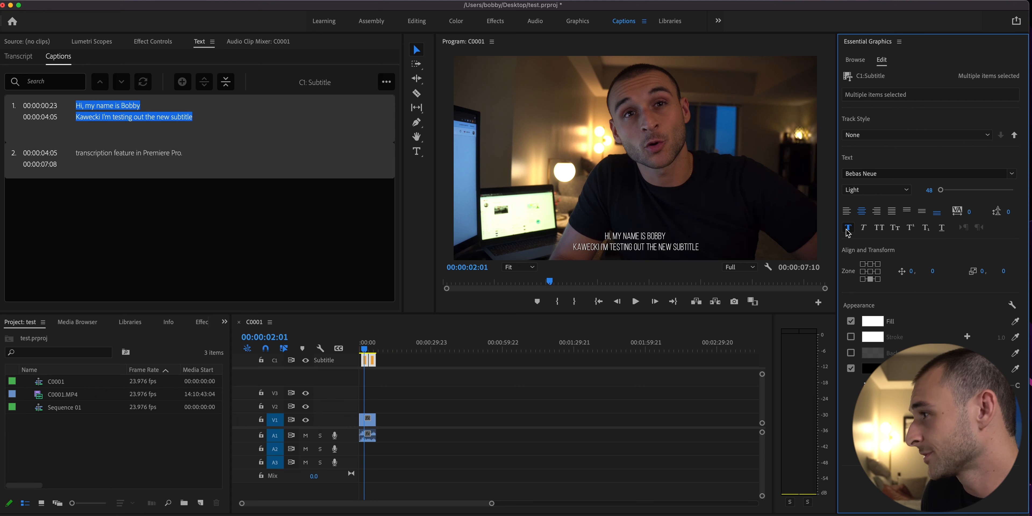
left_click(880, 229)
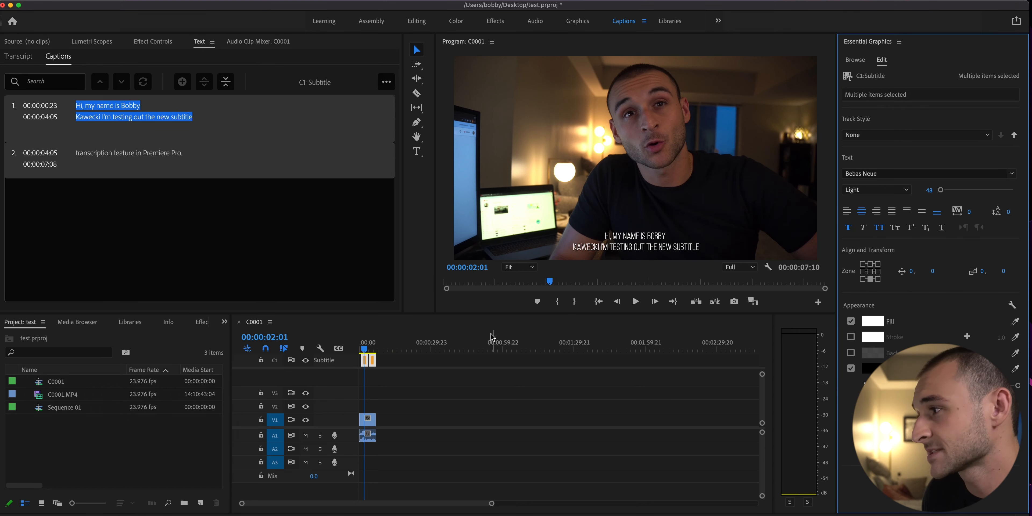
left_click(903, 192)
left_click(894, 225)
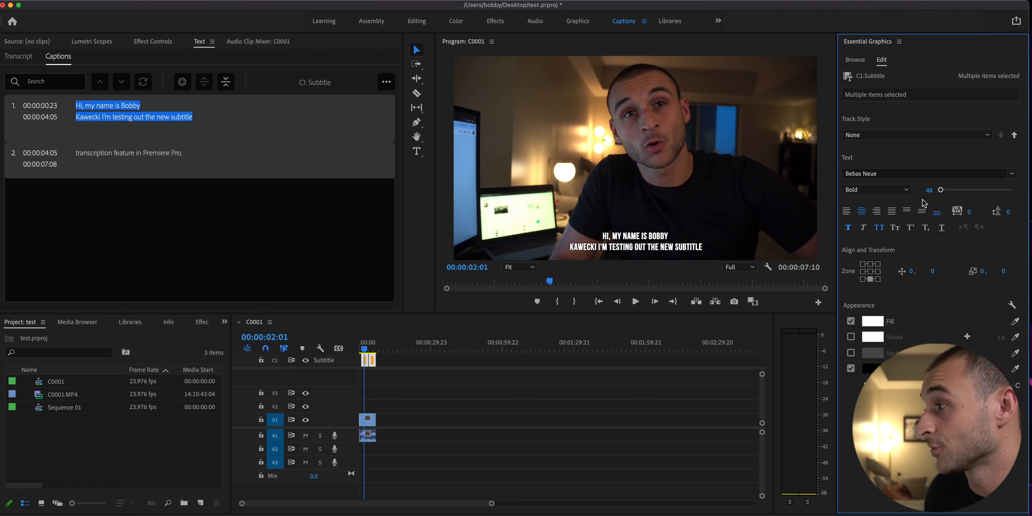
left_click_drag(929, 191, 943, 195)
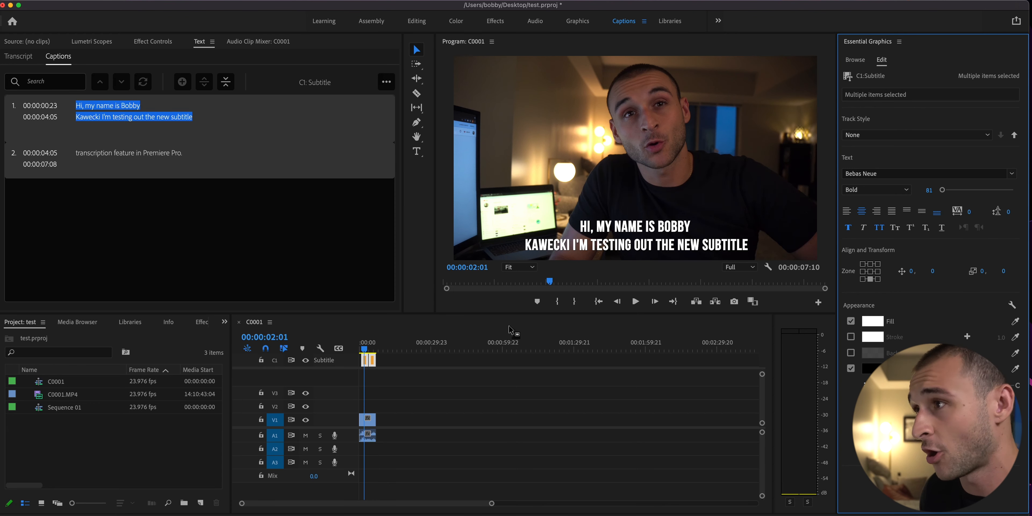
left_click(406, 362)
left_click(368, 360)
left_click_drag(393, 354, 356, 355)
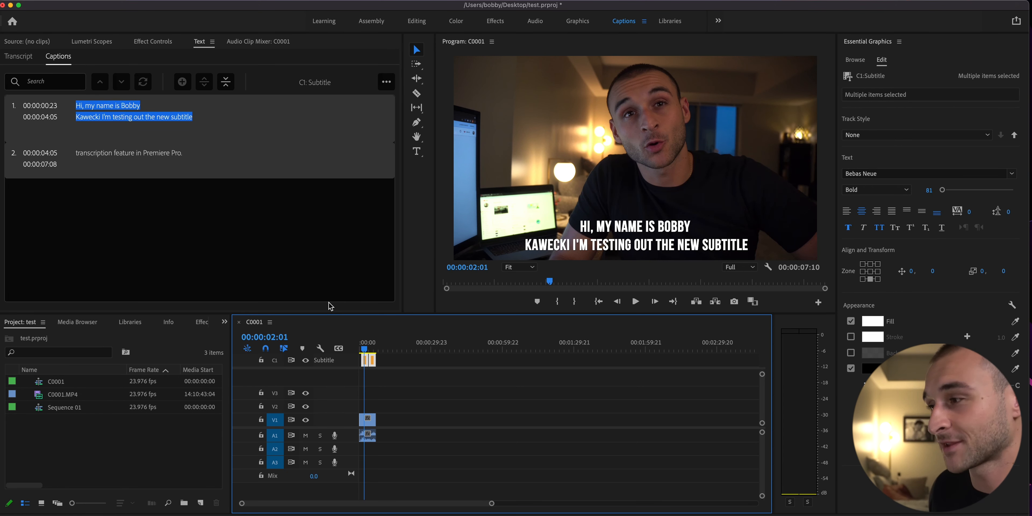
left_click(386, 363)
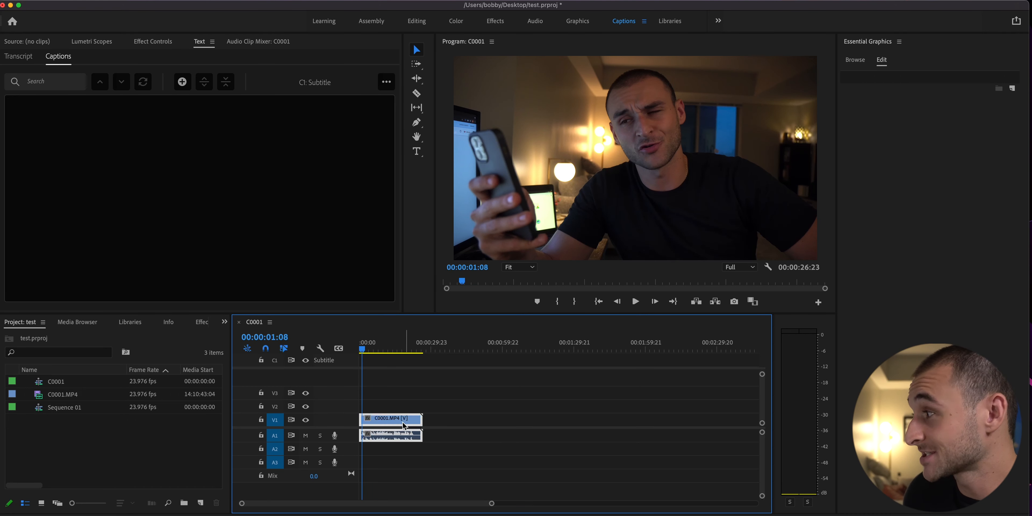
Transcribe Sequence 02 with the longer C0001.MP4 clip and play it back to check the transcript
left_click(360, 348)
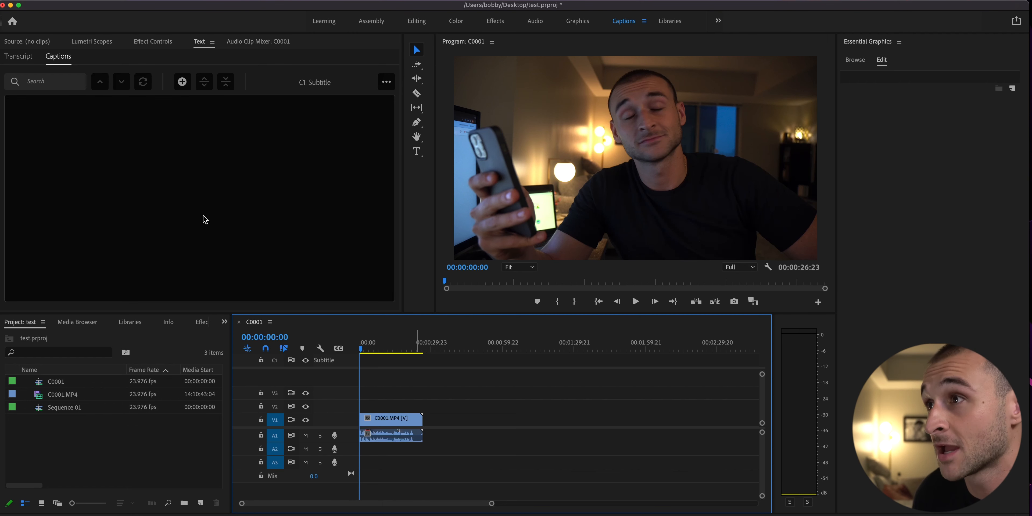
left_click(381, 416)
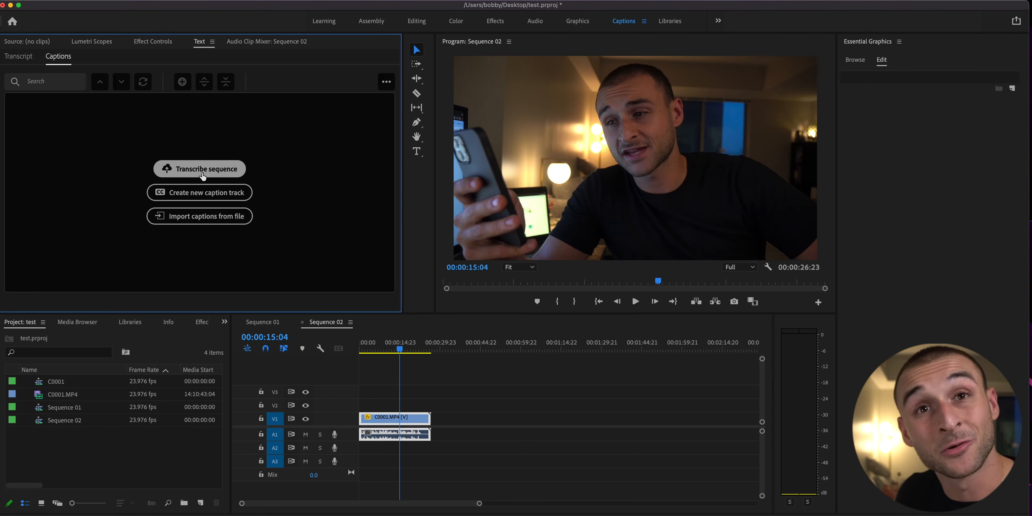
left_click(203, 168)
left_click(603, 407)
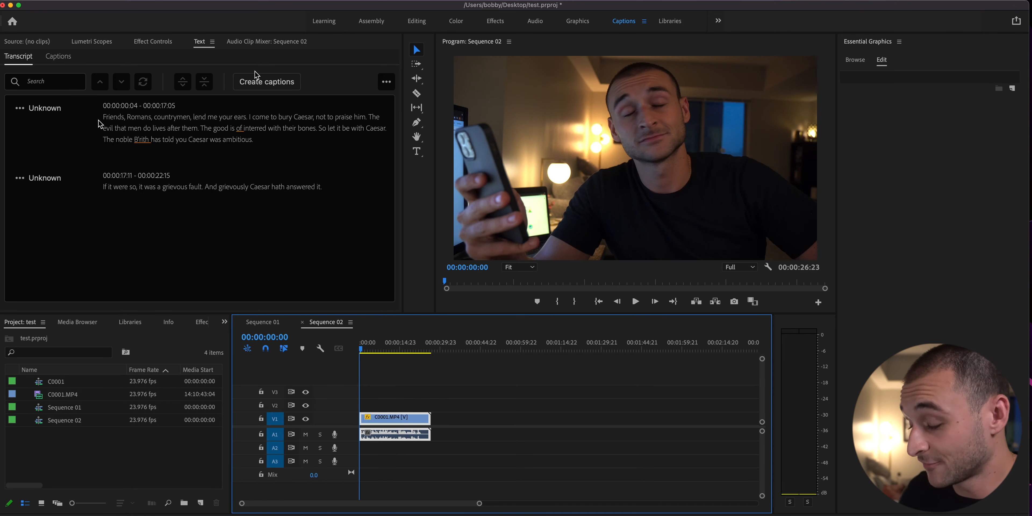
key("space")
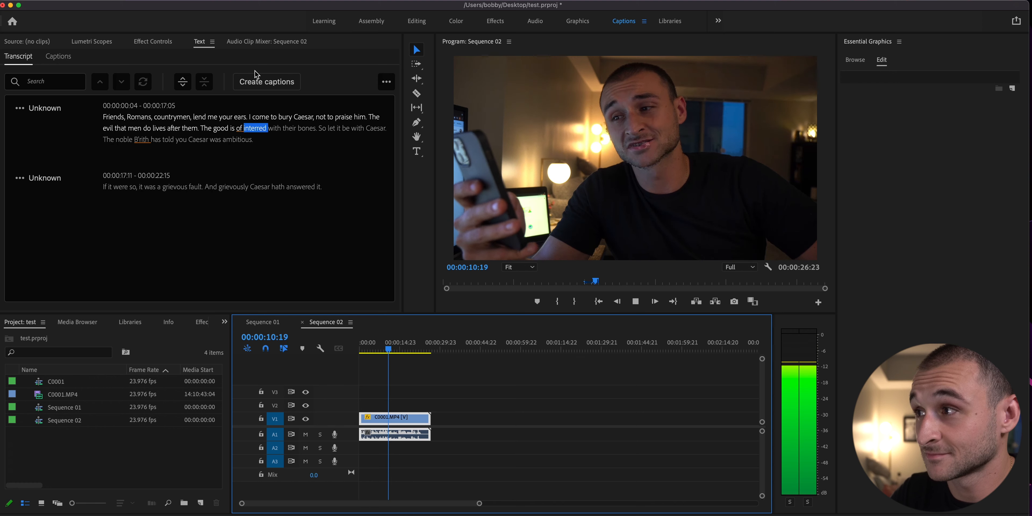
key("space")
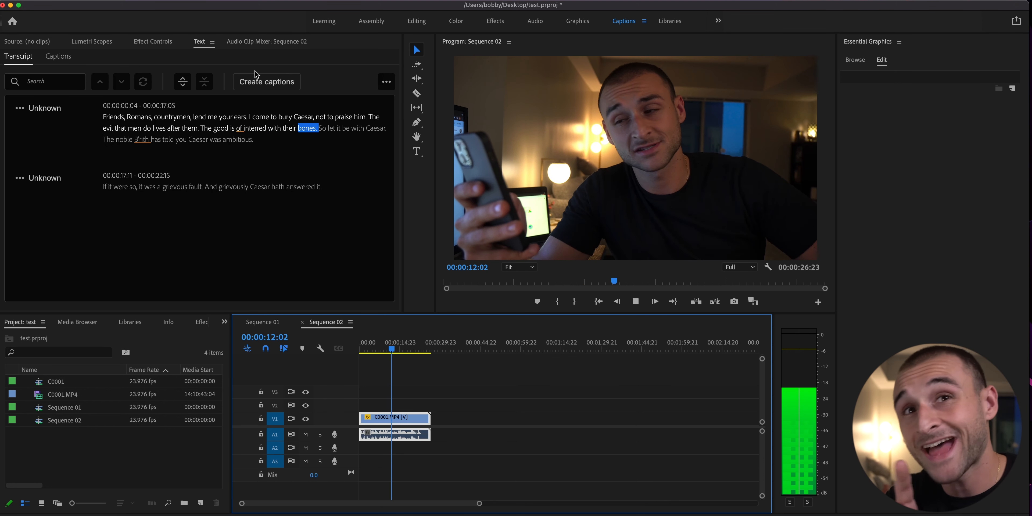